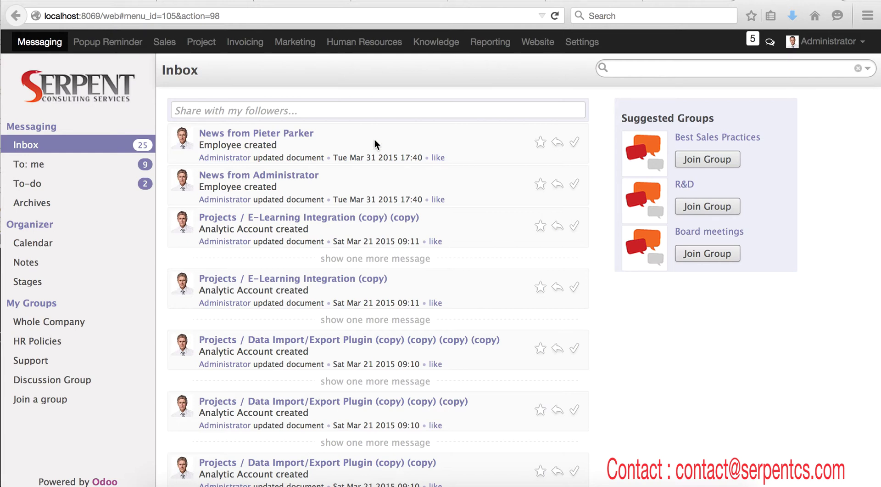
- Open the Leads to Perform reminder for Lead/Opportunity from Popup Reminder in edit mode
{"action": "left_click", "coordinate": [123, 43]}
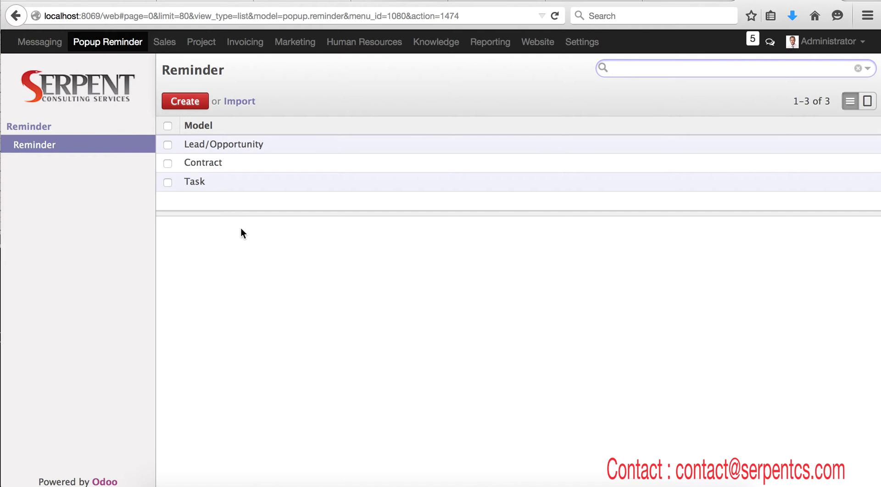
{"action": "left_click", "coordinate": [236, 147]}
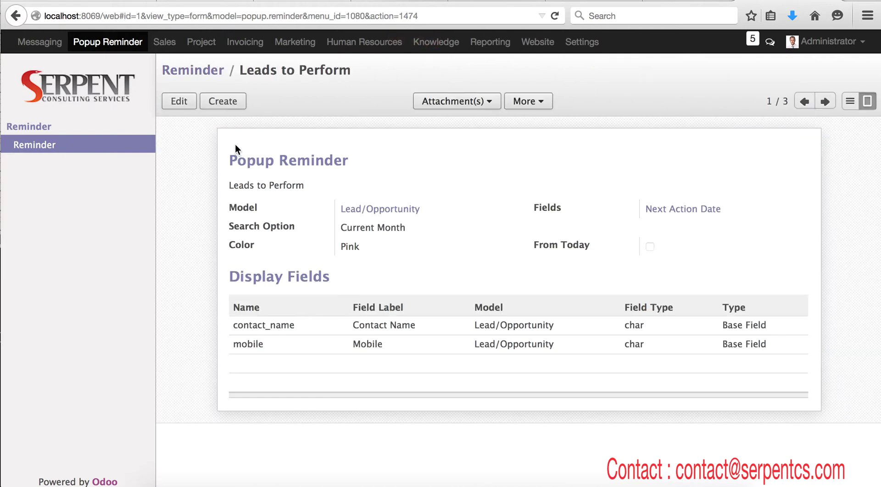
{"action": "left_click", "coordinate": [180, 107]}
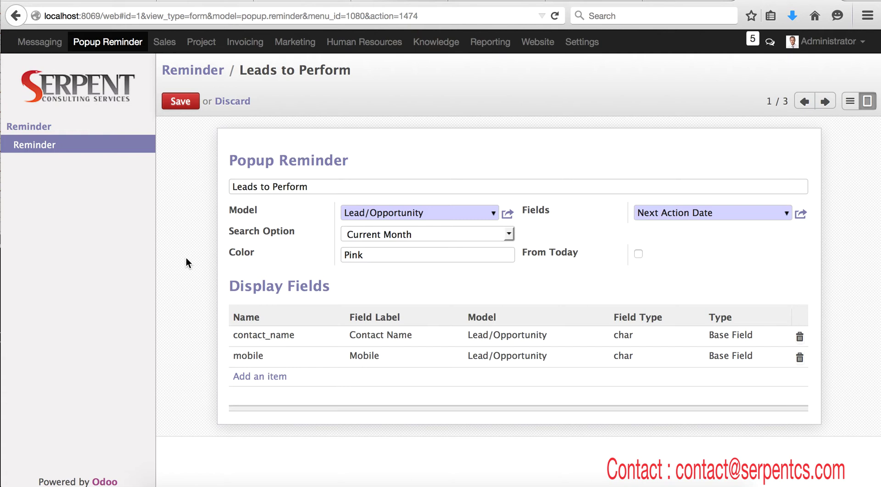
- Review the Lead/Opportunity model and Next Action Date field choices without changing them
{"action": "left_click_drag", "start_coordinate": [316, 185], "coordinate": [199, 182]}
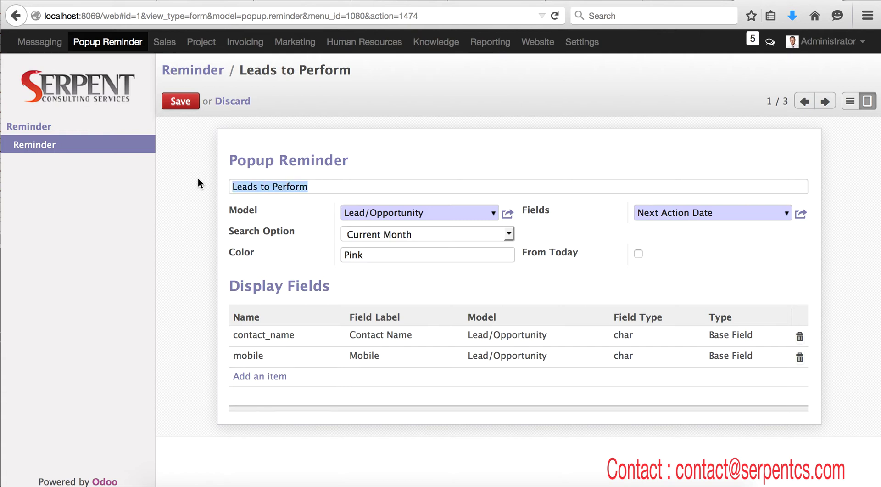
{"action": "left_click", "coordinate": [435, 214]}
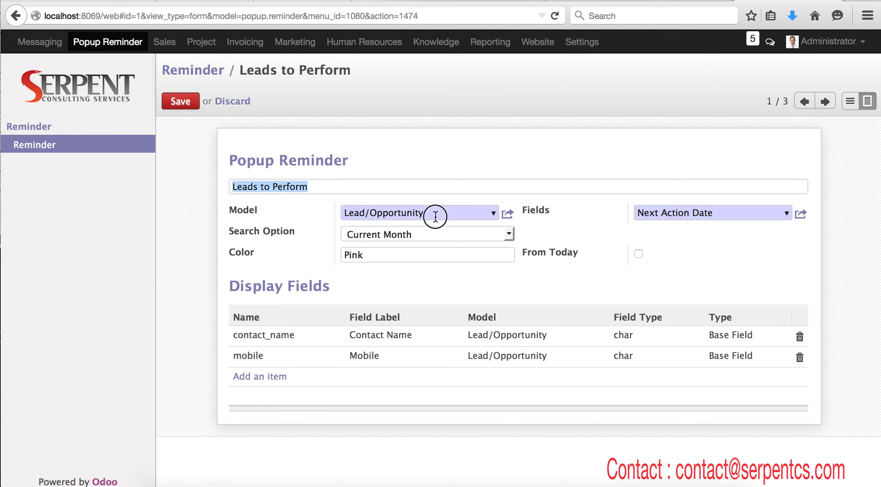
{"action": "left_click", "coordinate": [494, 213]}
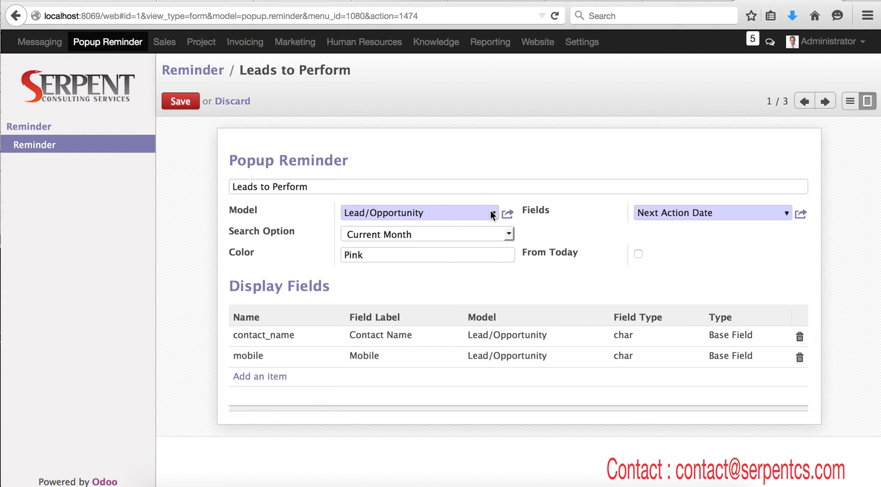
{"action": "left_click", "coordinate": [457, 183]}
{"action": "left_click", "coordinate": [726, 212]}
{"action": "left_click", "coordinate": [786, 213]}
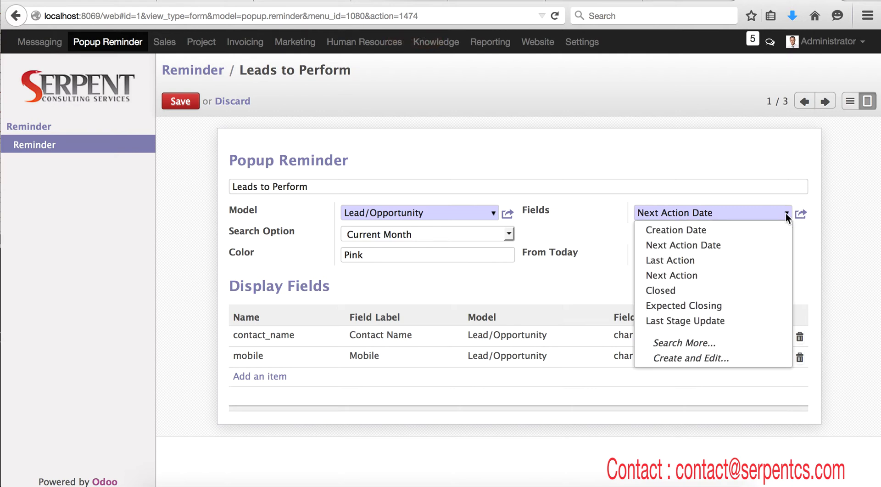
{"action": "left_click", "coordinate": [713, 213]}
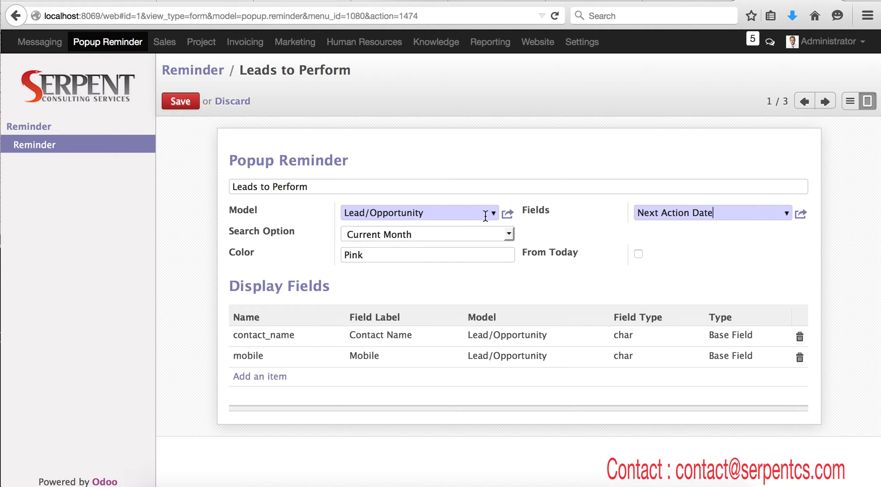
- Try the Days search option, then switch the reminder's search period to Next Month
{"action": "left_click", "coordinate": [417, 234]}
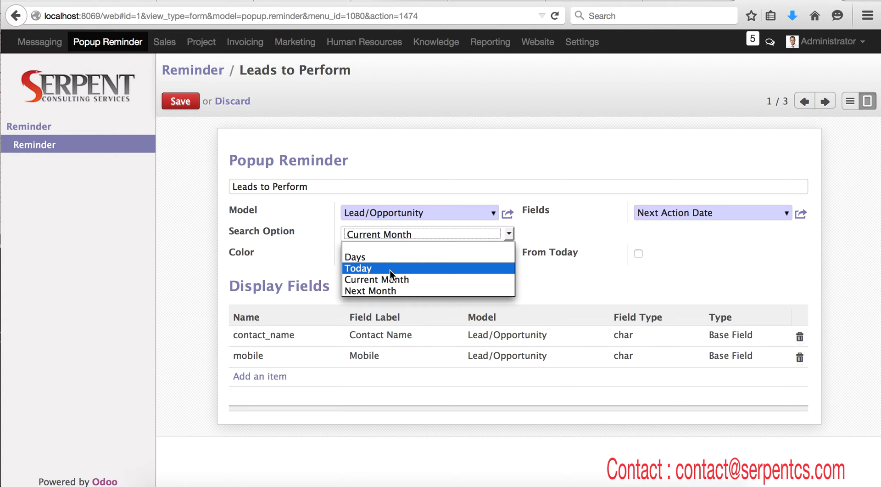
{"action": "left_click", "coordinate": [370, 260]}
{"action": "double_click", "coordinate": [656, 233]}
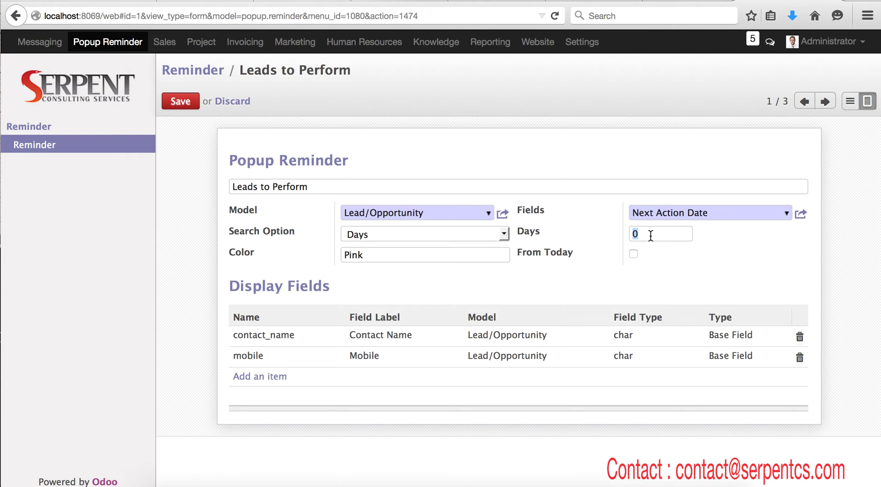
{"action": "left_click", "coordinate": [504, 233]}
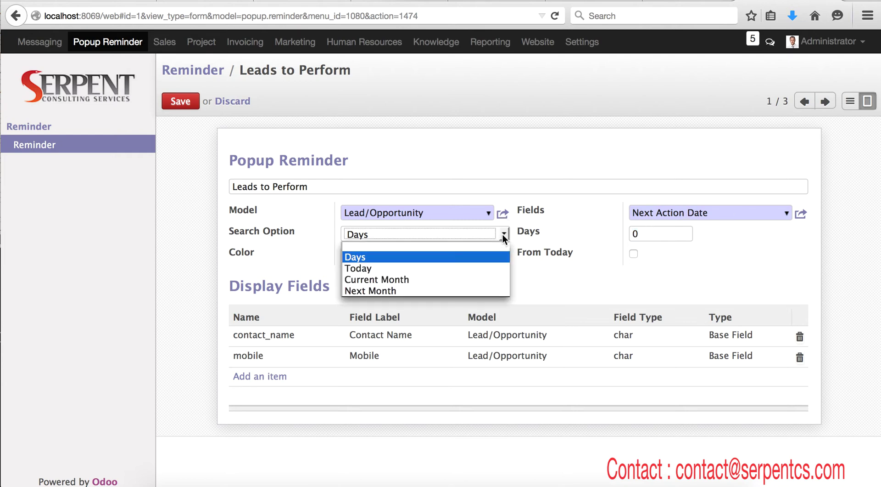
{"action": "left_click", "coordinate": [440, 291]}
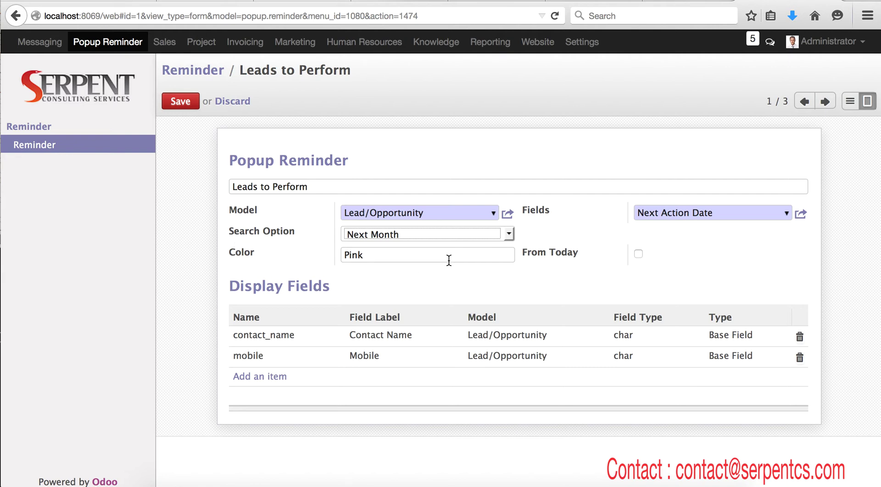
- Set the search period back to Current Month, leaving From Today unticked
{"action": "left_click", "coordinate": [638, 254]}
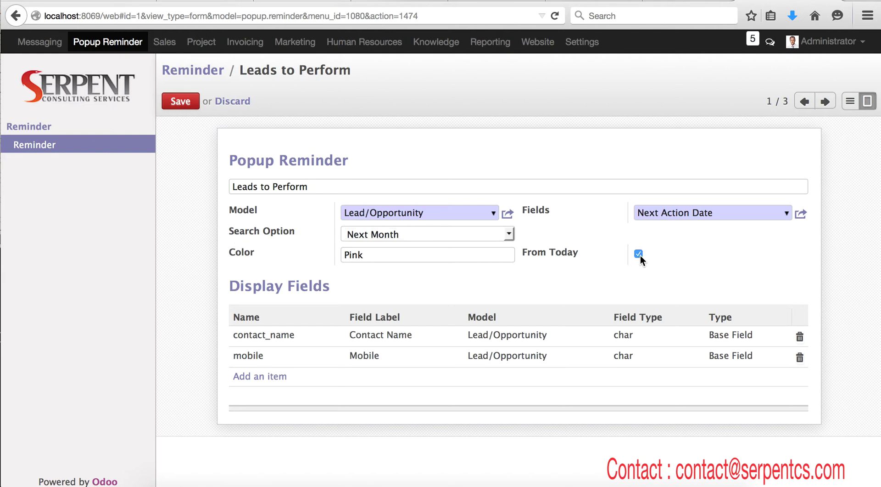
{"action": "left_click", "coordinate": [414, 232]}
{"action": "left_click", "coordinate": [395, 289]}
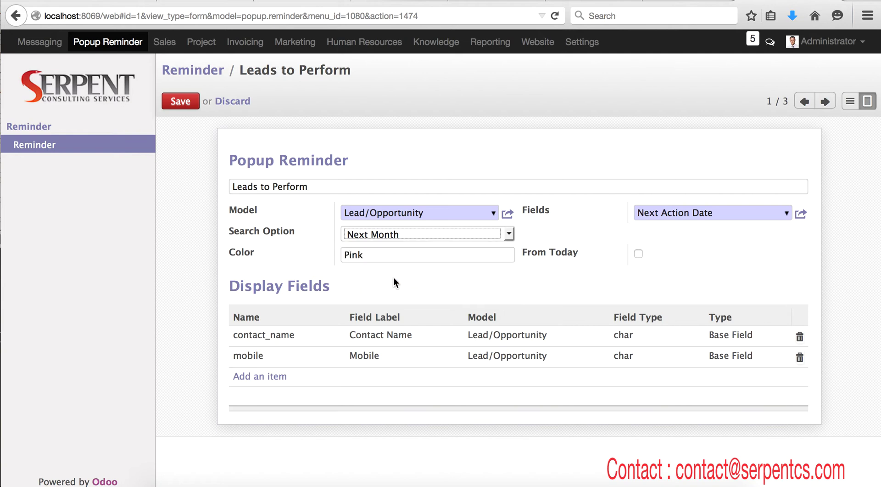
{"action": "left_click", "coordinate": [385, 232]}
{"action": "left_click", "coordinate": [384, 281]}
{"action": "left_click", "coordinate": [638, 254]}
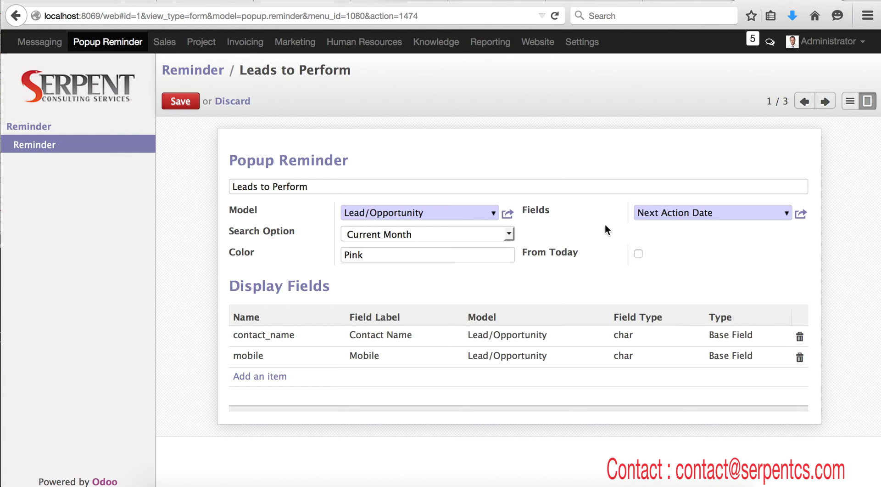
{"action": "left_click", "coordinate": [256, 376]}
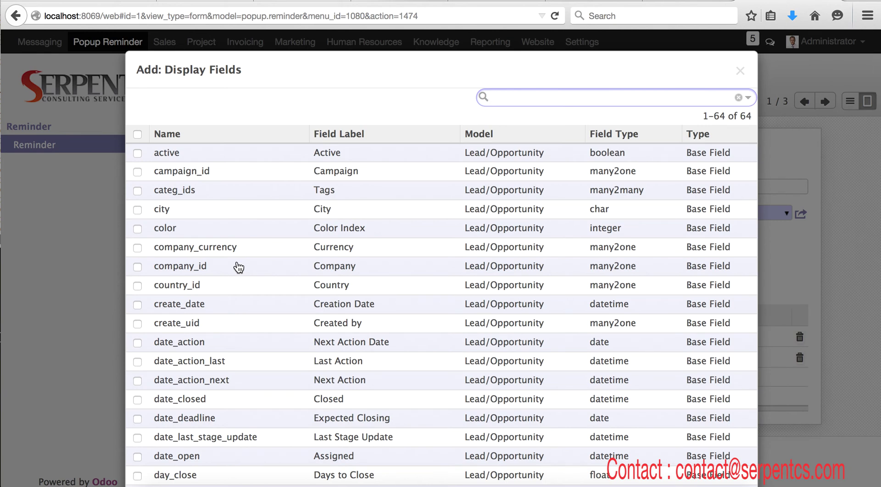
{"action": "key", "text": "Escape"}
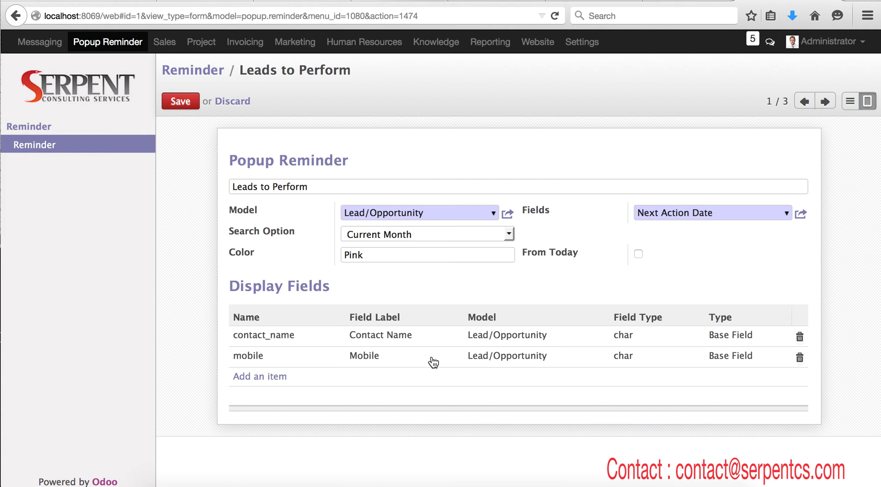
- Save the Leads to Perform reminder and open the Visa Renewal reminder for editing
{"action": "left_click", "coordinate": [186, 106]}
{"action": "left_click", "coordinate": [825, 101]}
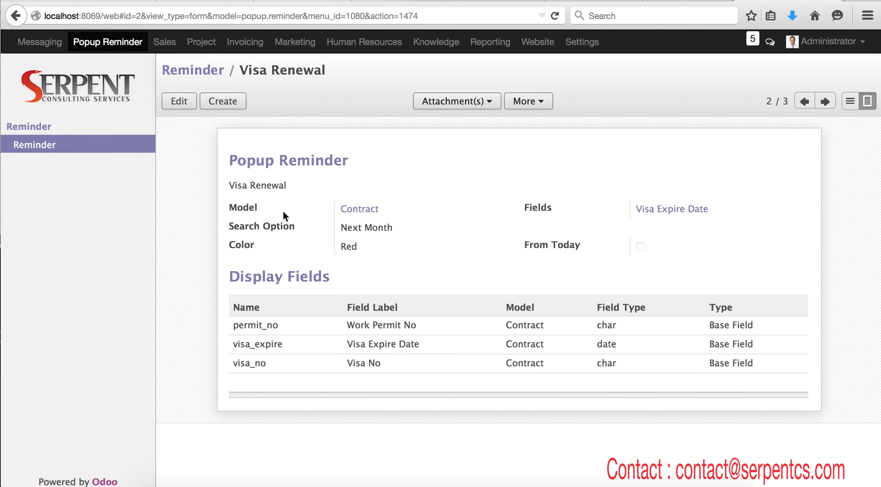
{"action": "left_click", "coordinate": [179, 102]}
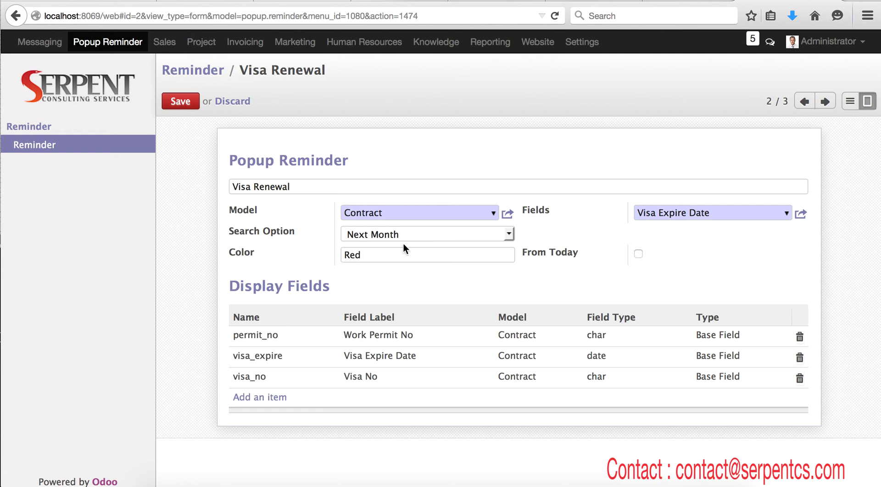
- Save the Deadline Tasks reminder (Task Deadline, 3 days, white) and return to the reminder list
{"action": "left_click", "coordinate": [825, 102]}
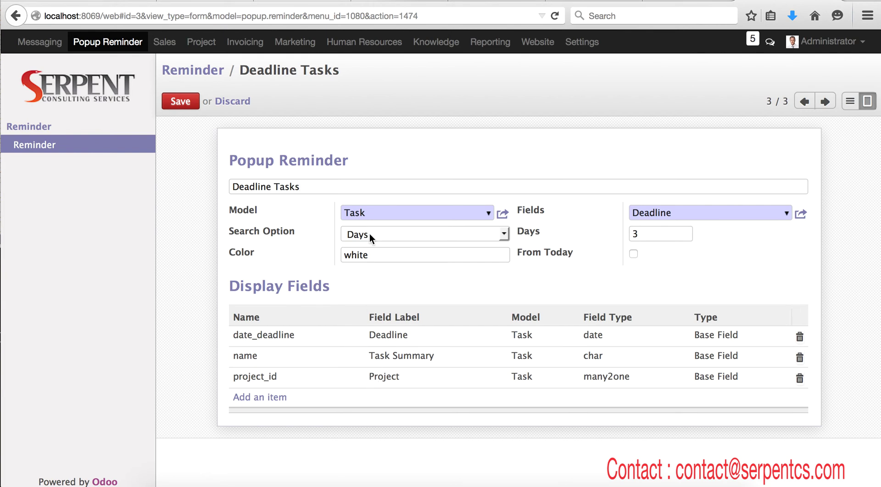
{"action": "left_click", "coordinate": [186, 103]}
{"action": "left_click", "coordinate": [850, 102]}
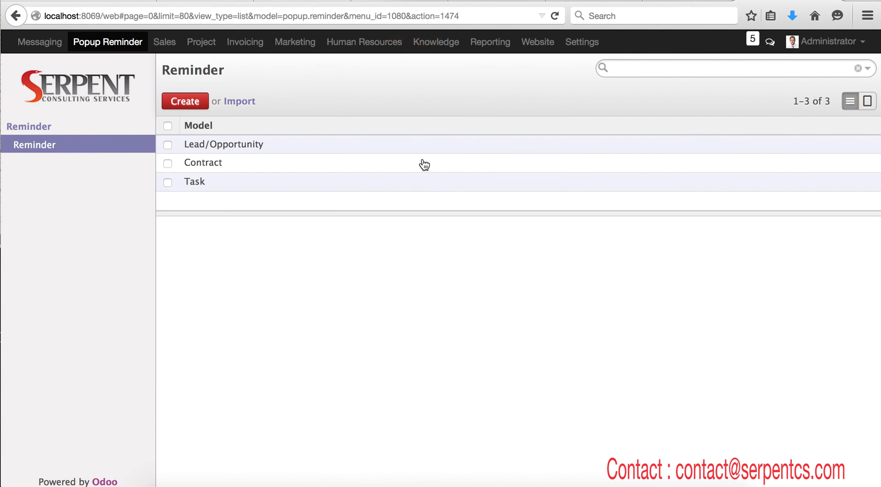
- Open the third lead from the due-reminders popup in edit mode
{"action": "left_click", "coordinate": [754, 41]}
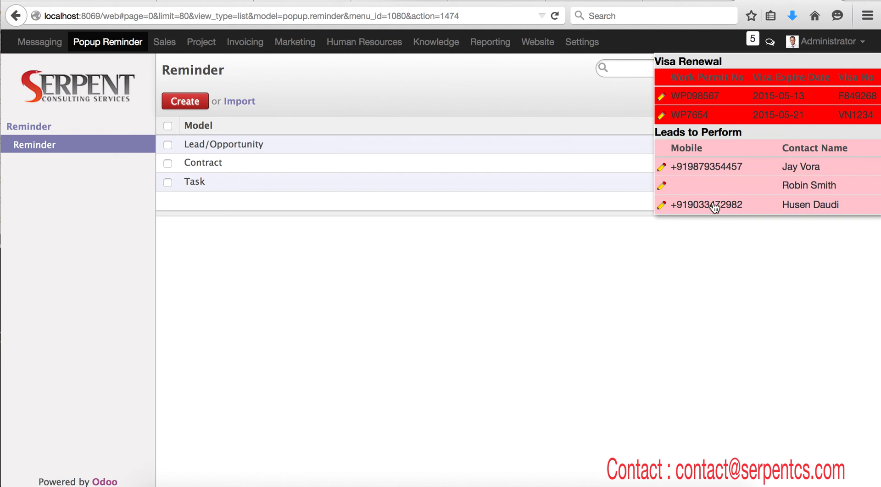
{"action": "left_click", "coordinate": [662, 205]}
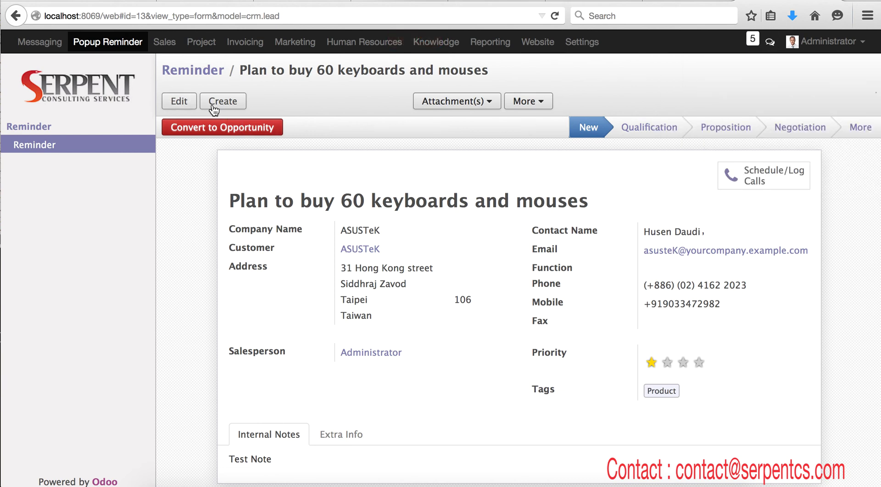
{"action": "left_click", "coordinate": [181, 102]}
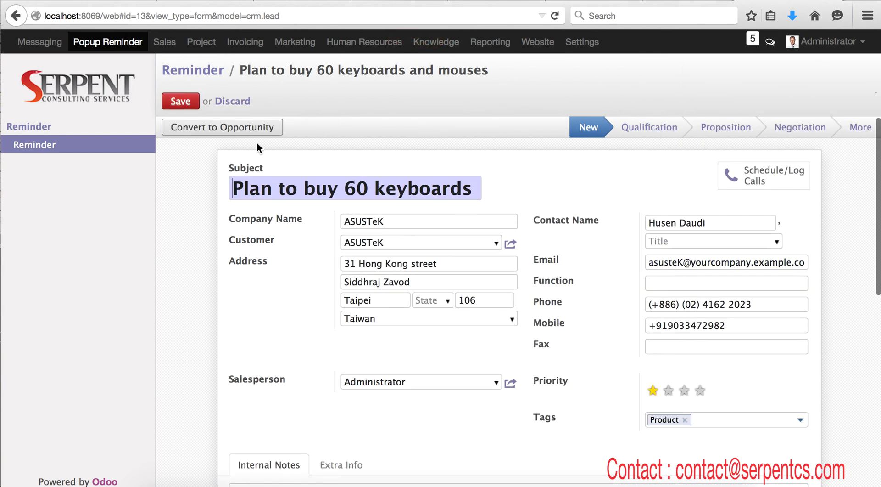
- Open the Deadline Tasks reminder record from the Reminder list
{"action": "left_click", "coordinate": [87, 148]}
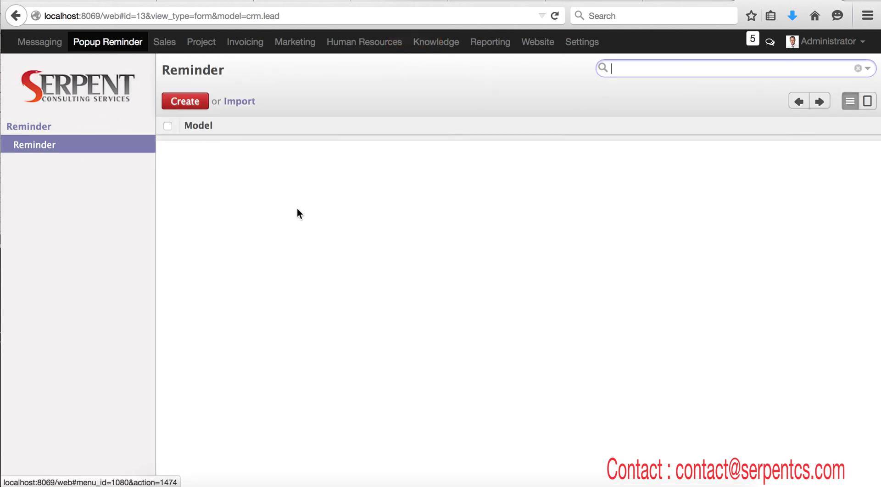
{"action": "left_click", "coordinate": [253, 187]}
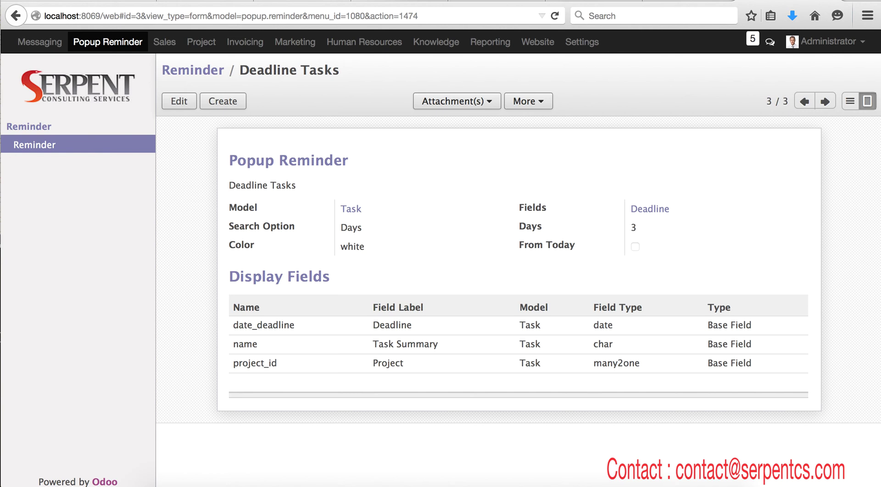
{"action": "left_click", "coordinate": [707, 0]}
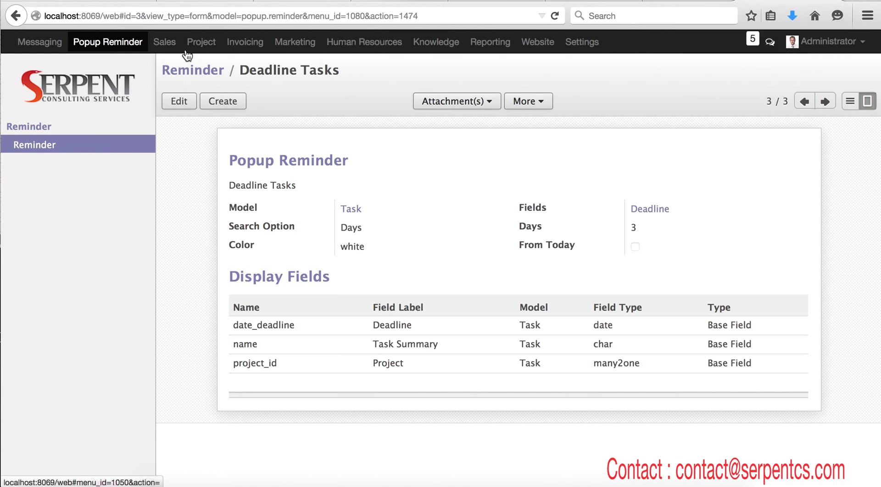
- Set the Design Use Cases task deadline to 04/24/2015 and save it
{"action": "left_click", "coordinate": [201, 41]}
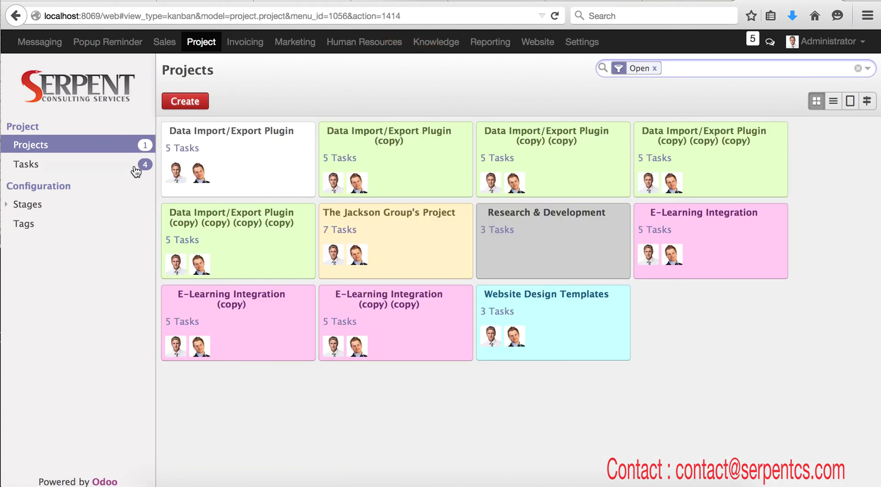
{"action": "left_click", "coordinate": [134, 165]}
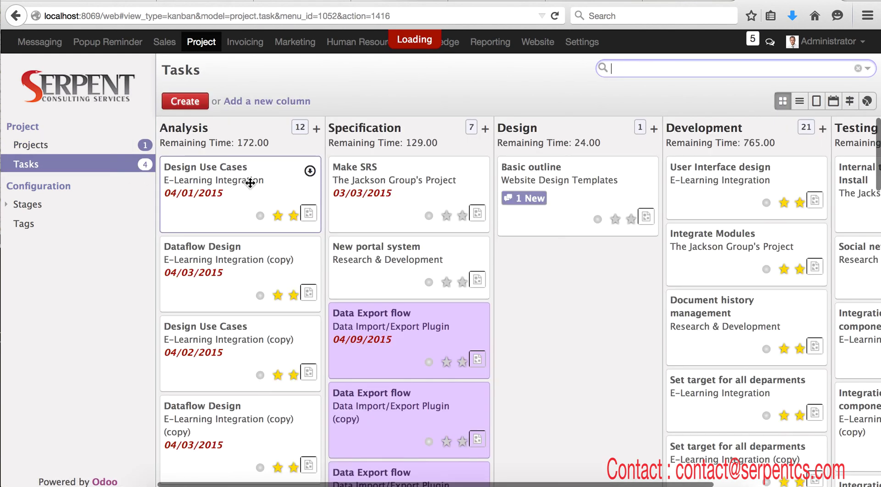
{"action": "left_click", "coordinate": [246, 179]}
{"action": "left_click", "coordinate": [178, 104]}
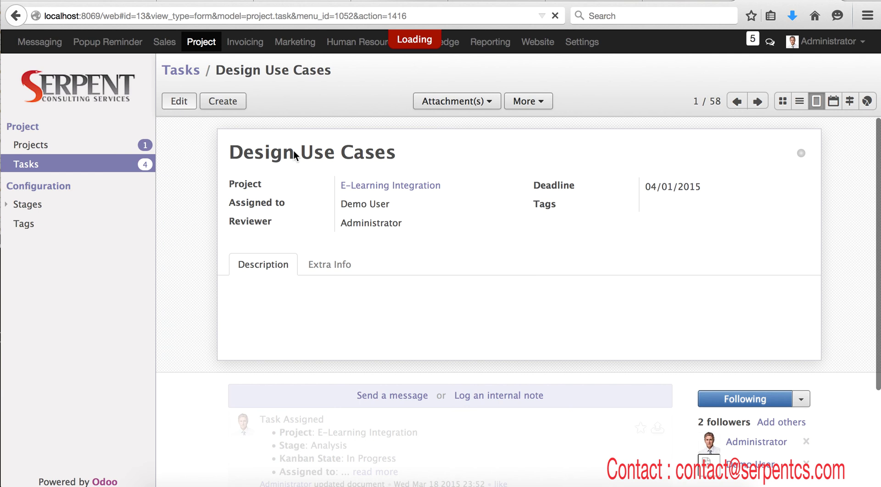
{"action": "left_click", "coordinate": [706, 214]}
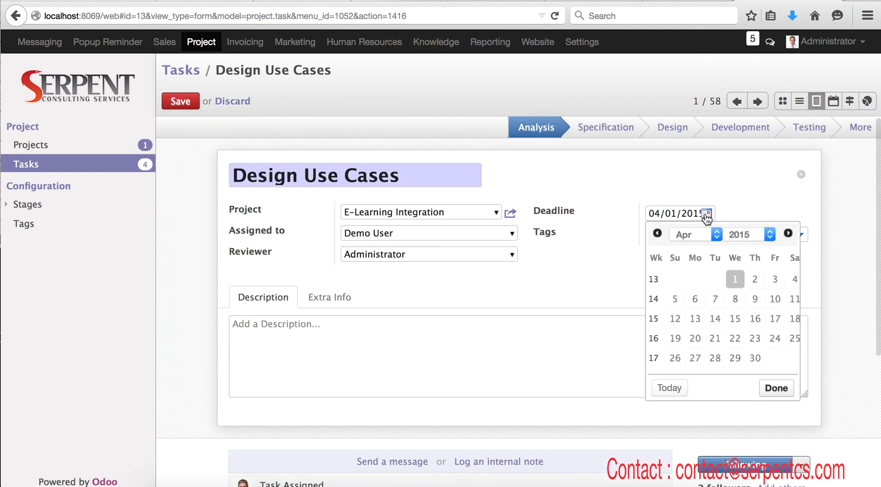
{"action": "left_click", "coordinate": [774, 339]}
{"action": "left_click", "coordinate": [192, 101]}
- Set the Dataflow Design task deadline to 04/25/2015 and save it
{"action": "left_click", "coordinate": [757, 102]}
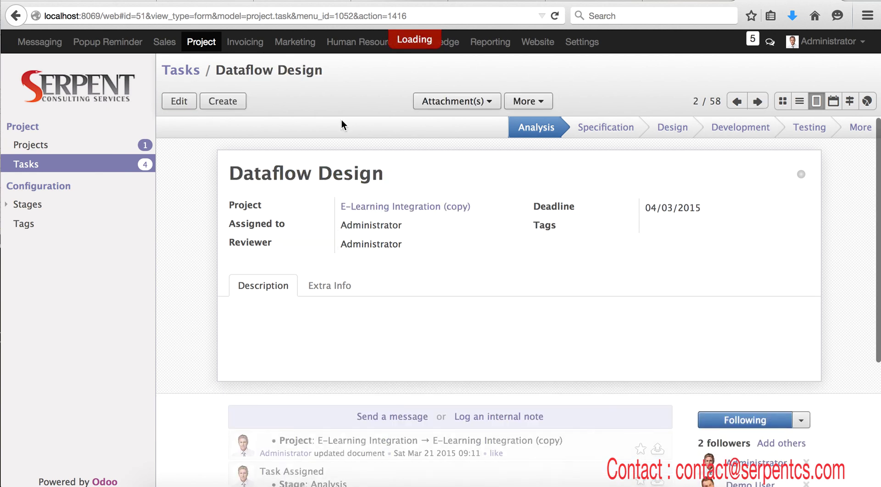
{"action": "left_click", "coordinate": [178, 102]}
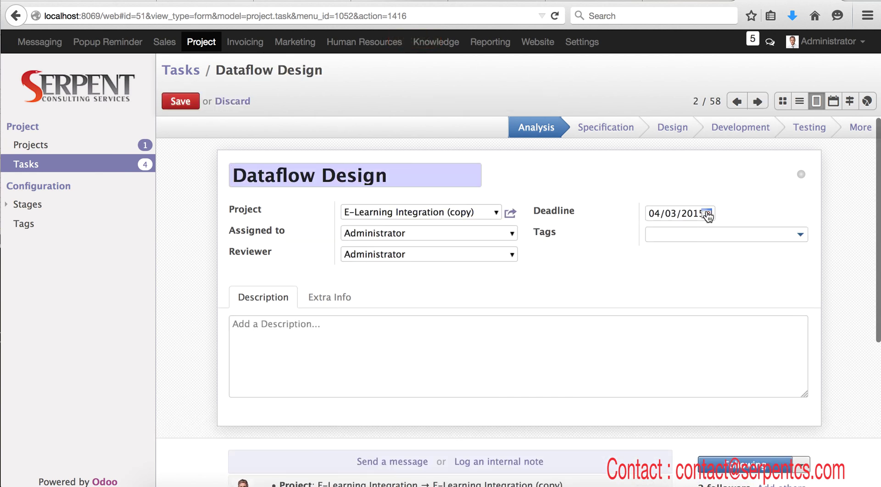
{"action": "left_click", "coordinate": [708, 213]}
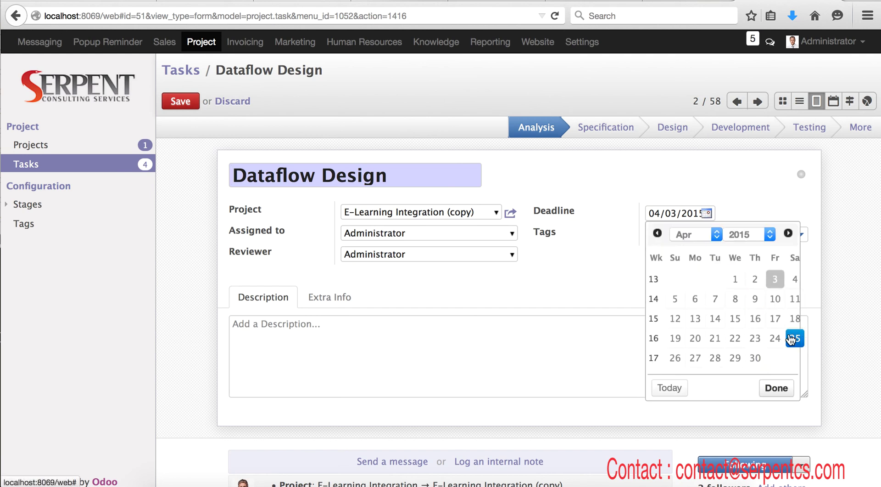
{"action": "left_click", "coordinate": [795, 338]}
{"action": "left_click", "coordinate": [180, 100]}
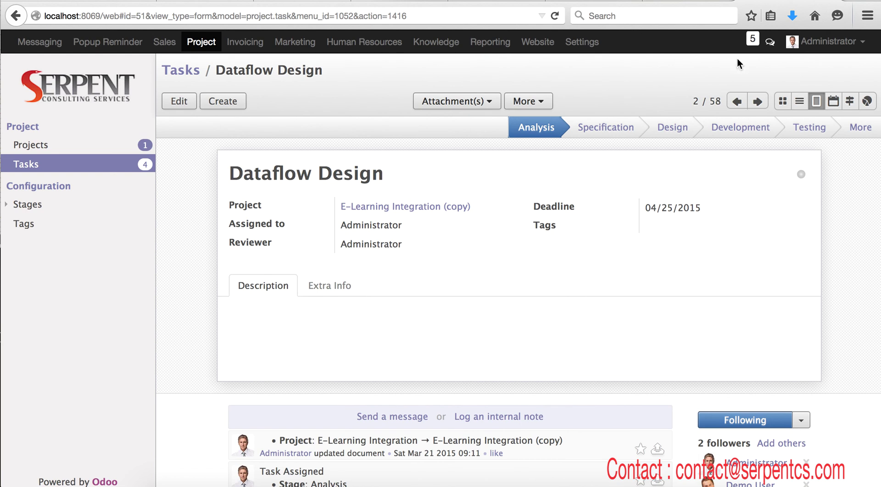
- Open Design Use Cases from the reminder popup listing both due Deadline Tasks, then reopen the popup
{"action": "left_click", "coordinate": [754, 45]}
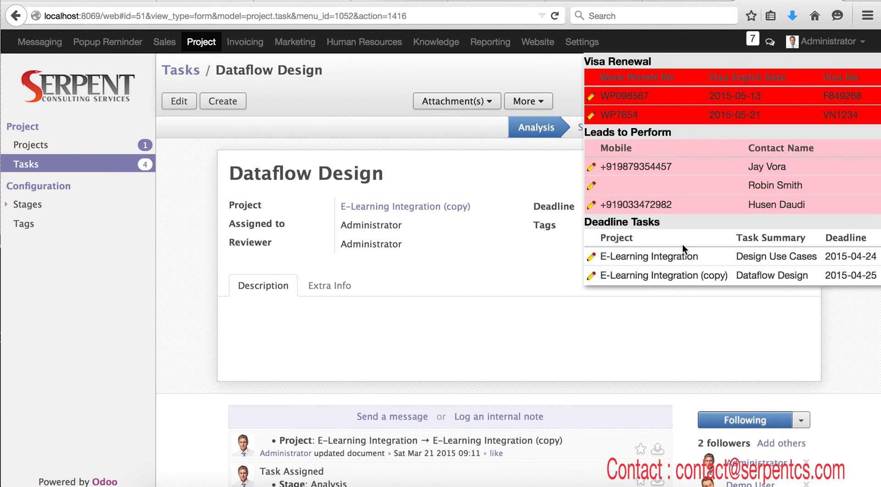
{"action": "left_click", "coordinate": [591, 256]}
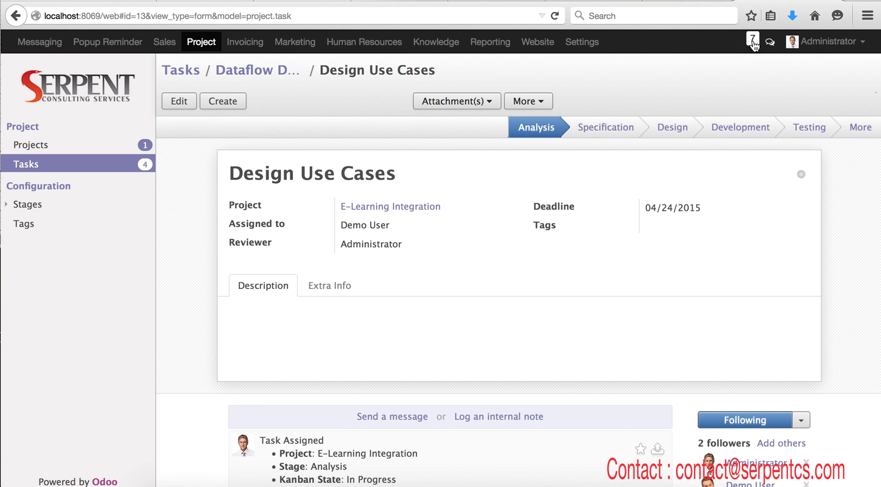
{"action": "left_click", "coordinate": [753, 39]}
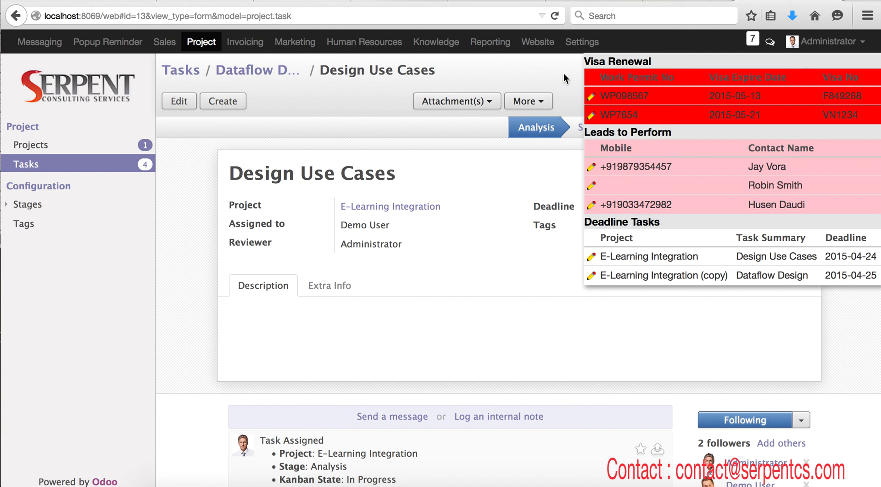
{"action": "left_click", "coordinate": [753, 39]}
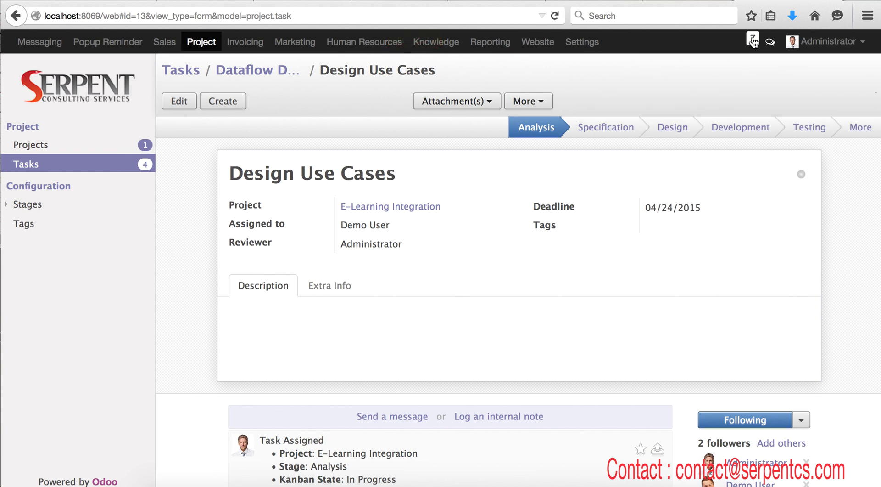